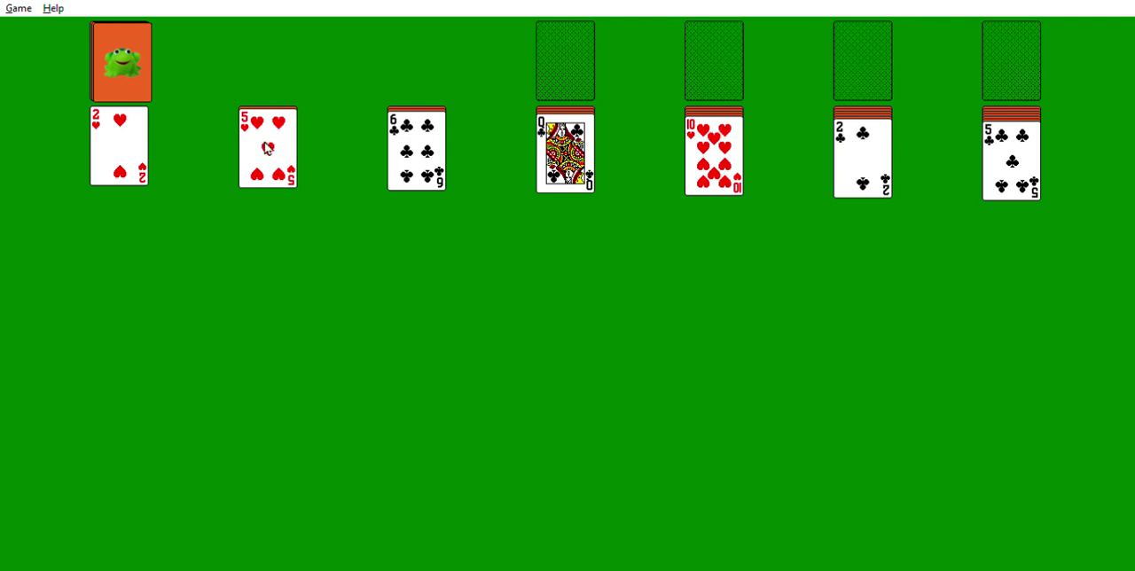
Stack 5♥ on 6♣, then move both onto 7♦, flipping the hidden cards in columns 2 and 3.
{"action": "left_click_drag", "start_coordinate": [268, 147], "coordinate": [406, 149]}
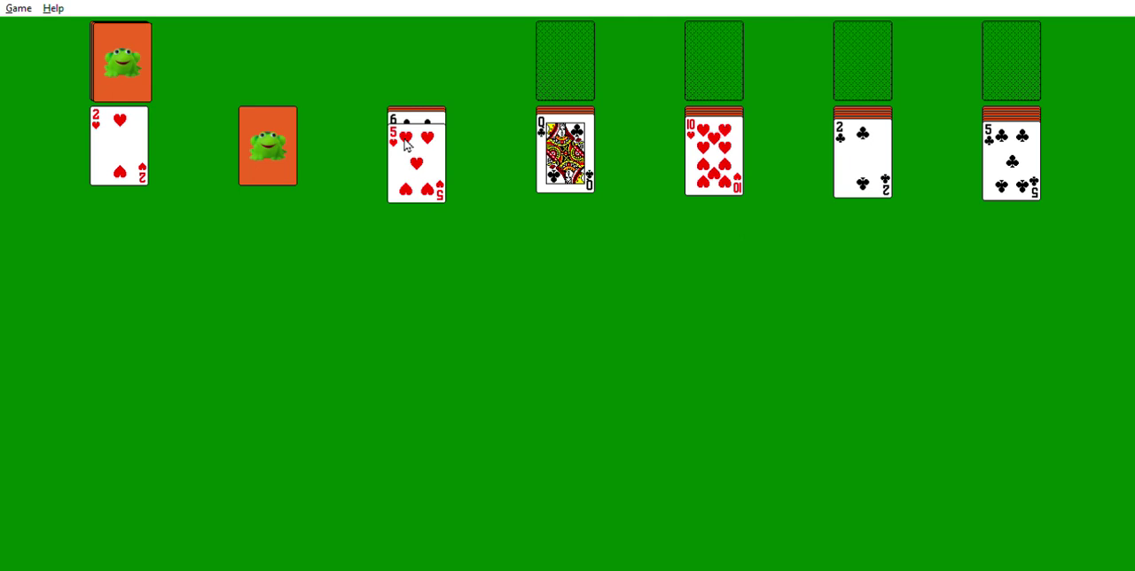
{"action": "left_click", "coordinate": [268, 142]}
{"action": "left_click_drag", "start_coordinate": [415, 114], "coordinate": [268, 146]}
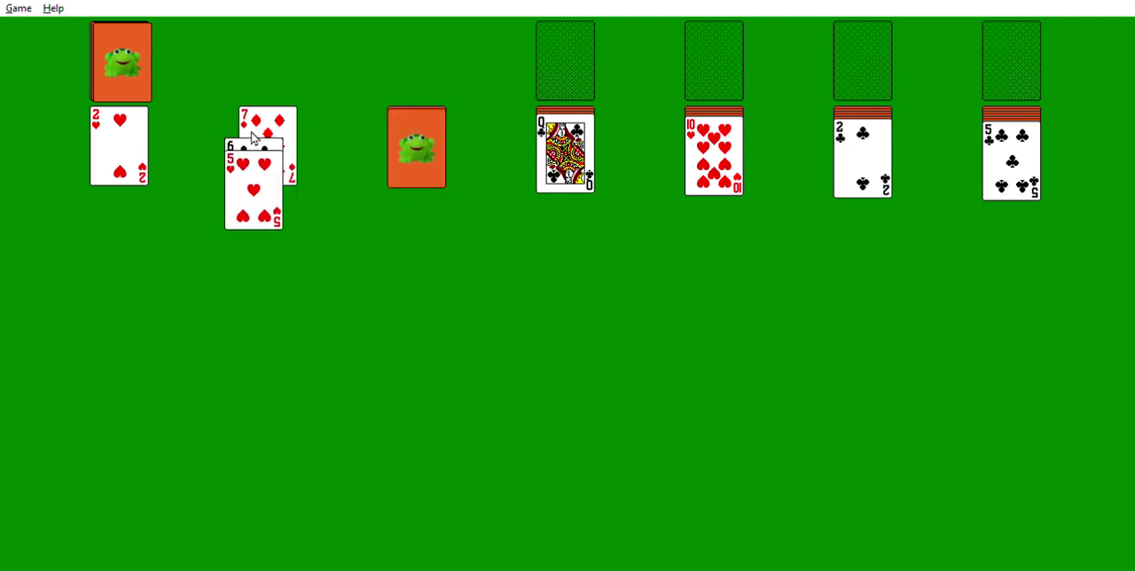
{"action": "left_click", "coordinate": [406, 119]}
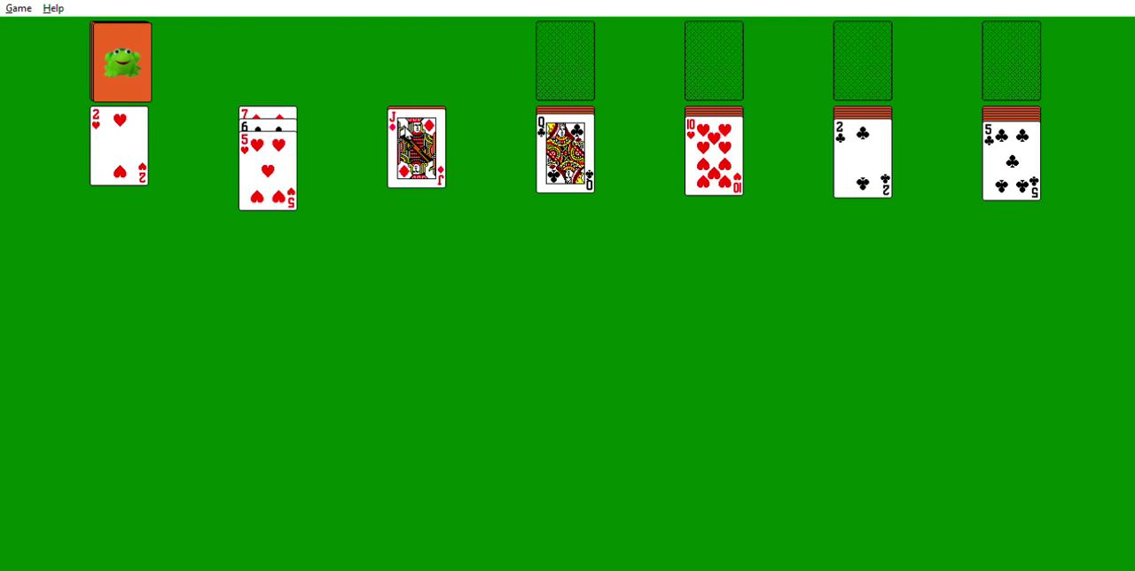
Move J♦ onto Q♣, flip column 3's hidden card, and deal three stock cards.
{"action": "left_click_drag", "start_coordinate": [416, 146], "coordinate": [550, 177]}
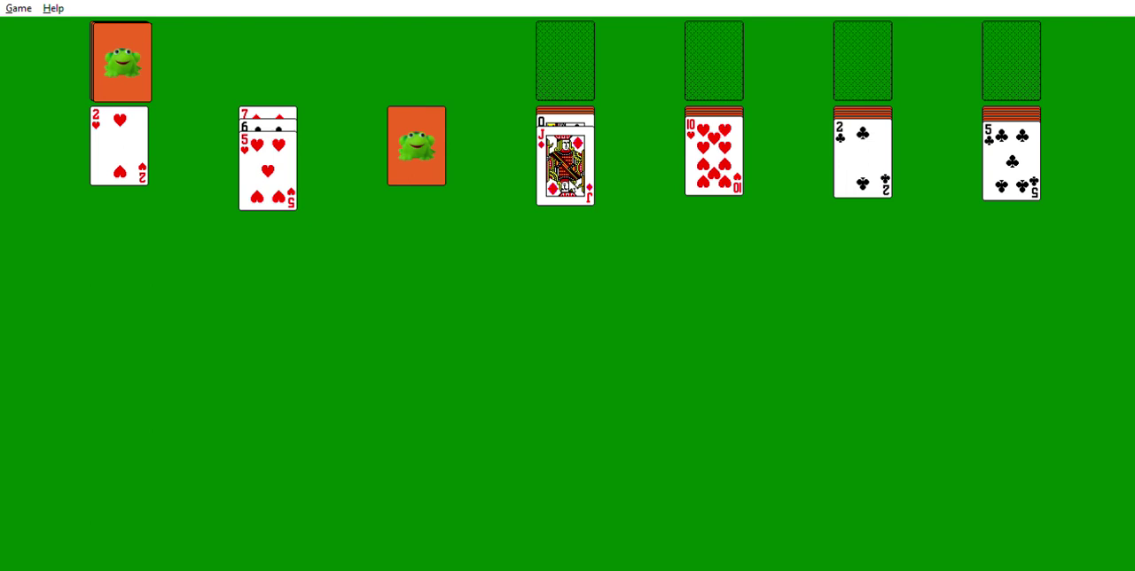
{"action": "left_click", "coordinate": [438, 123]}
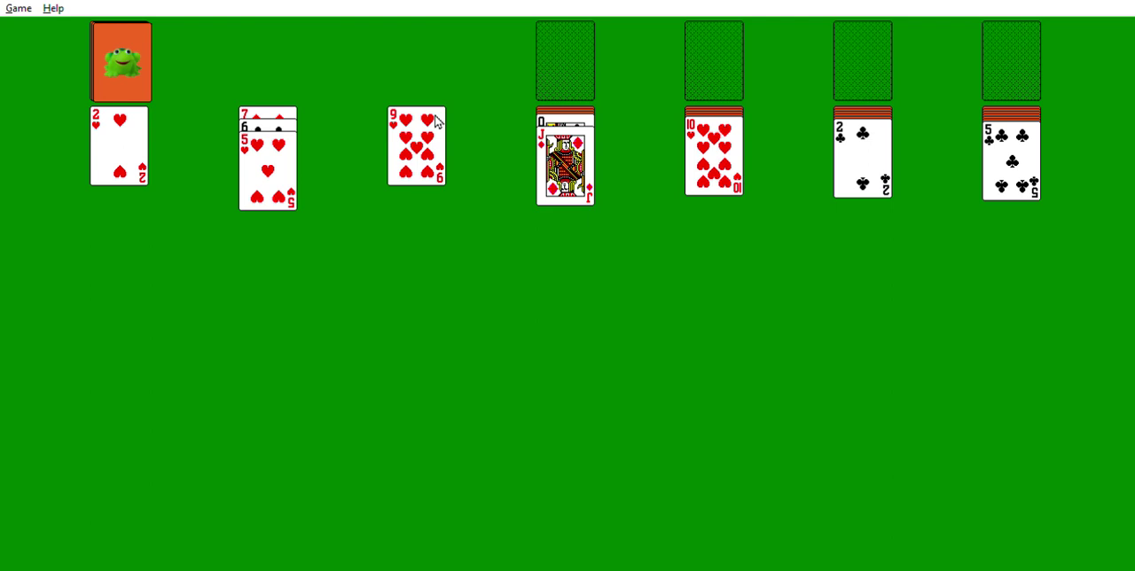
{"action": "left_click", "coordinate": [133, 22]}
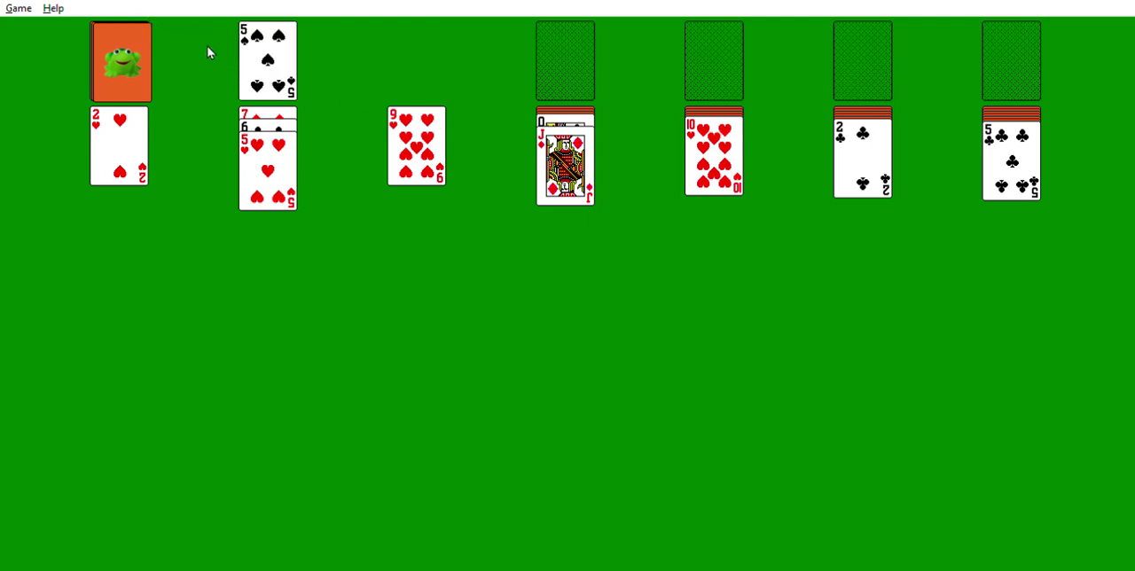
{"action": "left_click", "coordinate": [138, 51]}
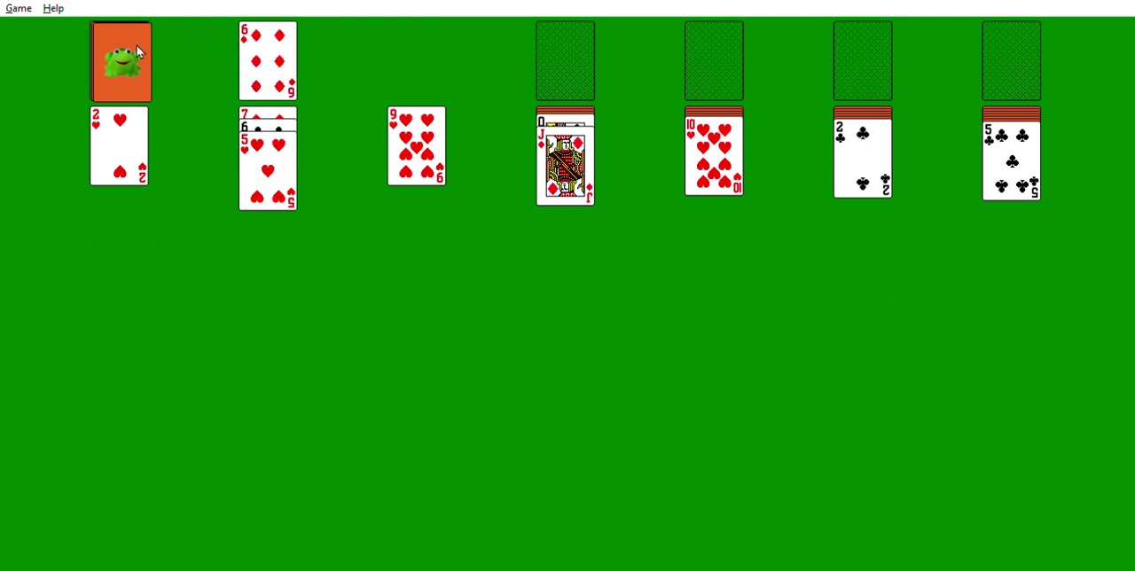
{"action": "left_click", "coordinate": [138, 51]}
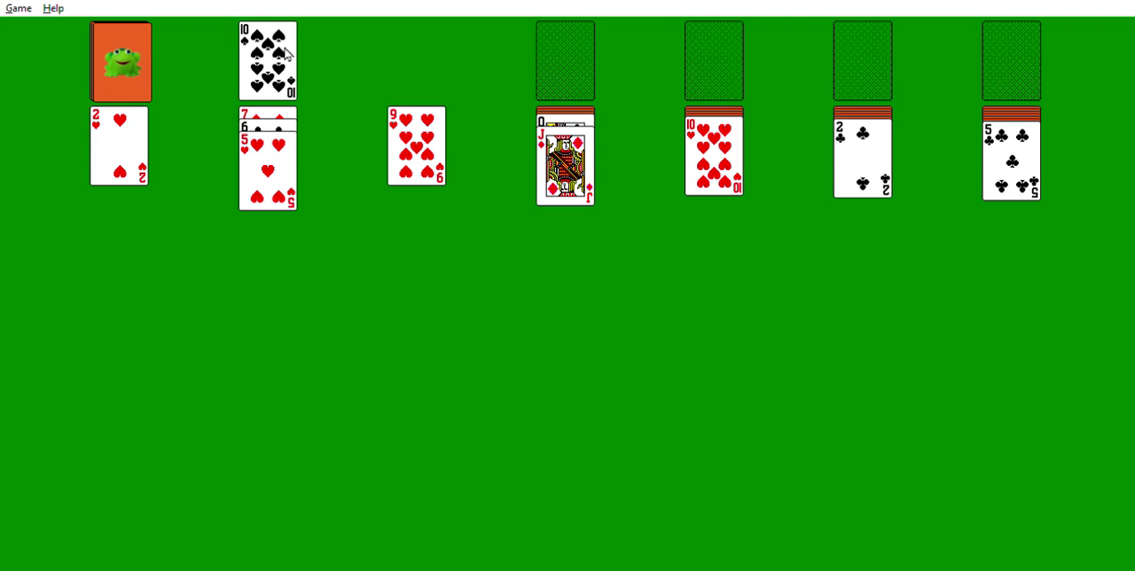
Extend the run with 10♠ and 9♥, then deal four more stock cards.
{"action": "left_click_drag", "start_coordinate": [268, 58], "coordinate": [565, 178]}
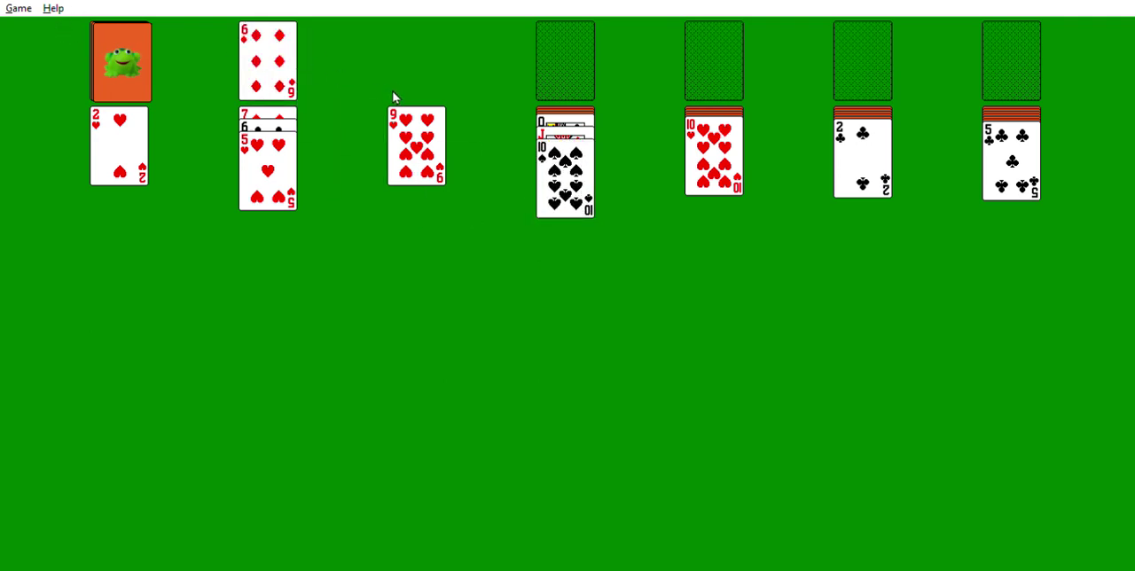
{"action": "left_click_drag", "start_coordinate": [403, 124], "coordinate": [550, 191]}
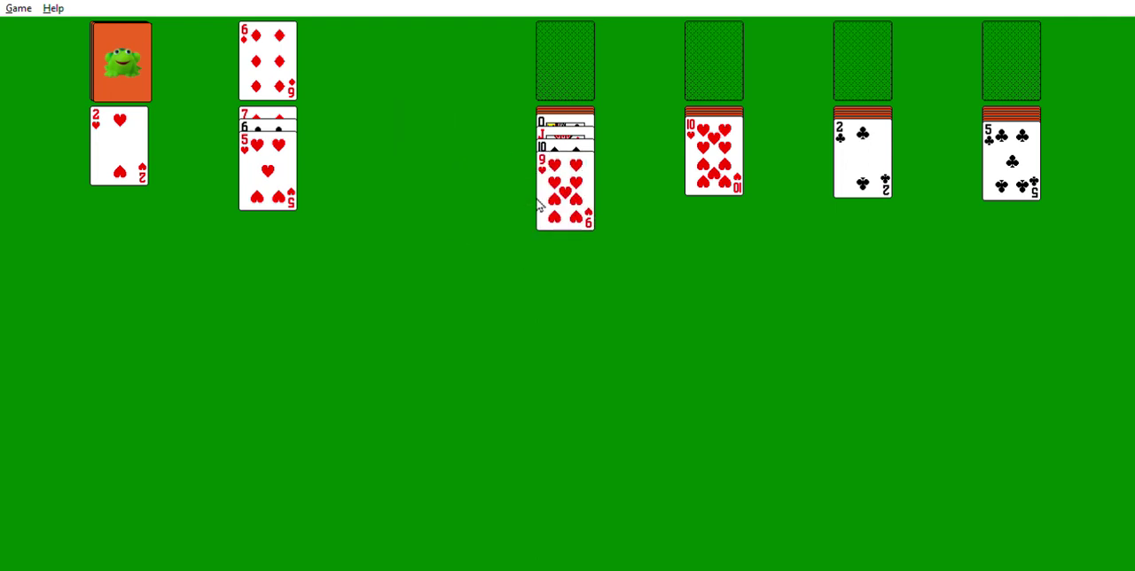
{"action": "left_click", "coordinate": [106, 53]}
{"action": "left_click", "coordinate": [105, 47]}
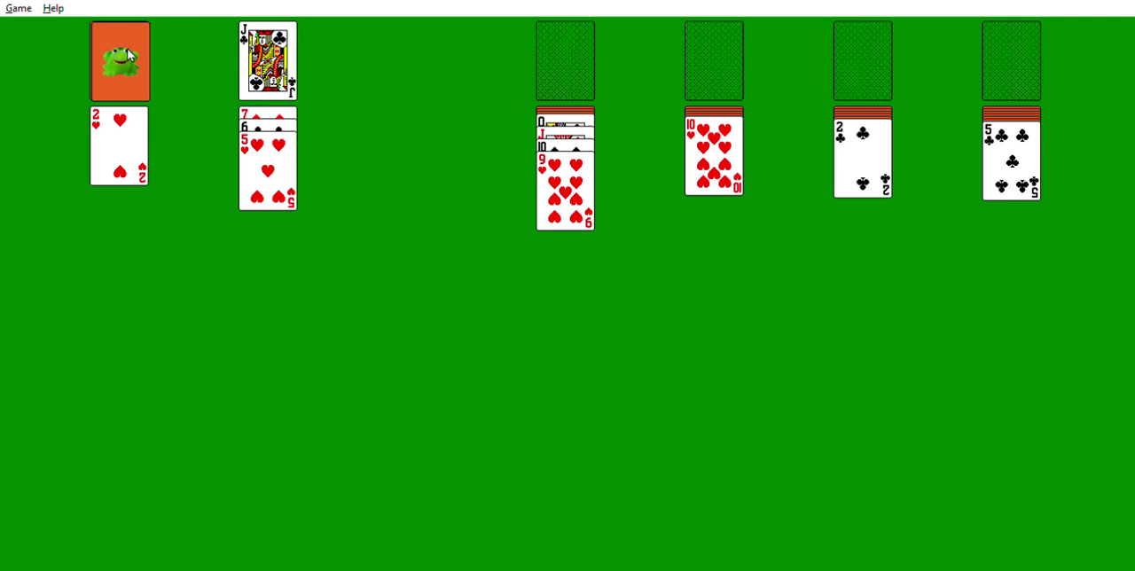
{"action": "left_click", "coordinate": [128, 53]}
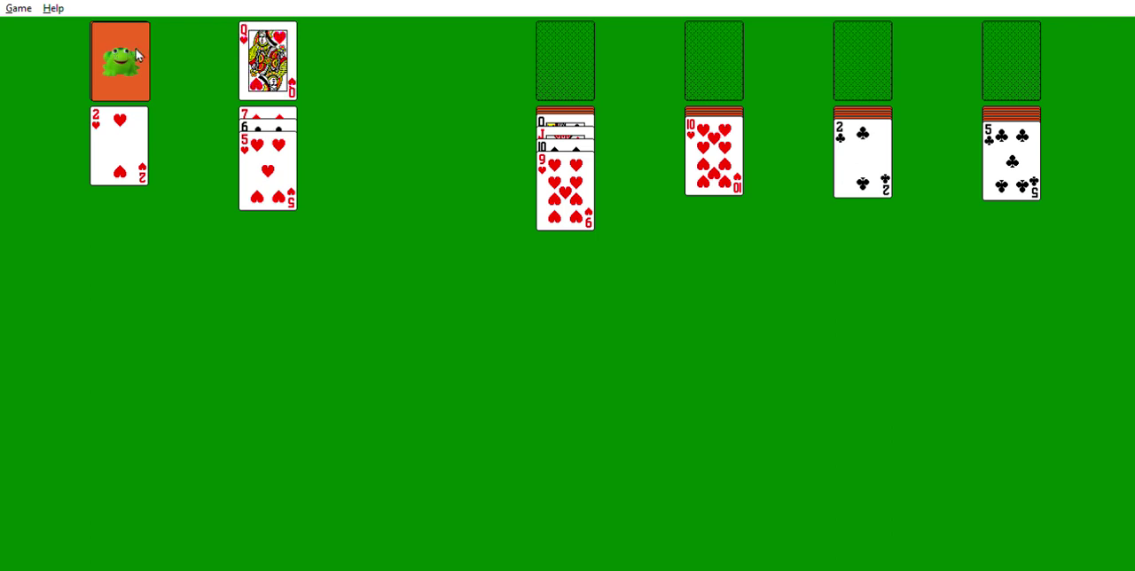
{"action": "left_click", "coordinate": [136, 48]}
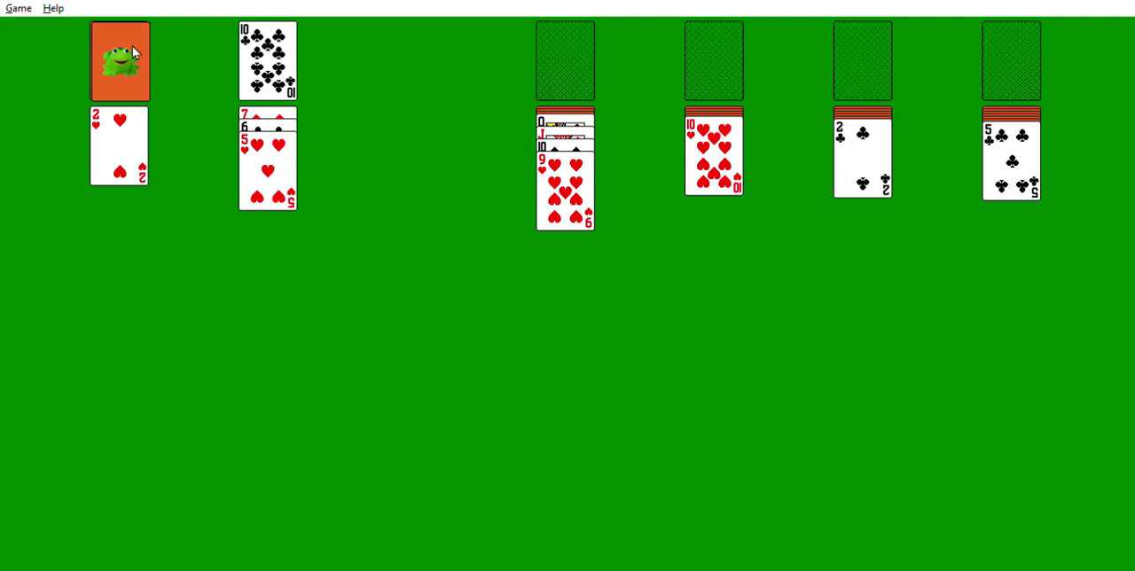
Deal one more card and send the Ace of spades to a foundation.
{"action": "left_click", "coordinate": [133, 51]}
{"action": "right_click", "coordinate": [133, 51]}
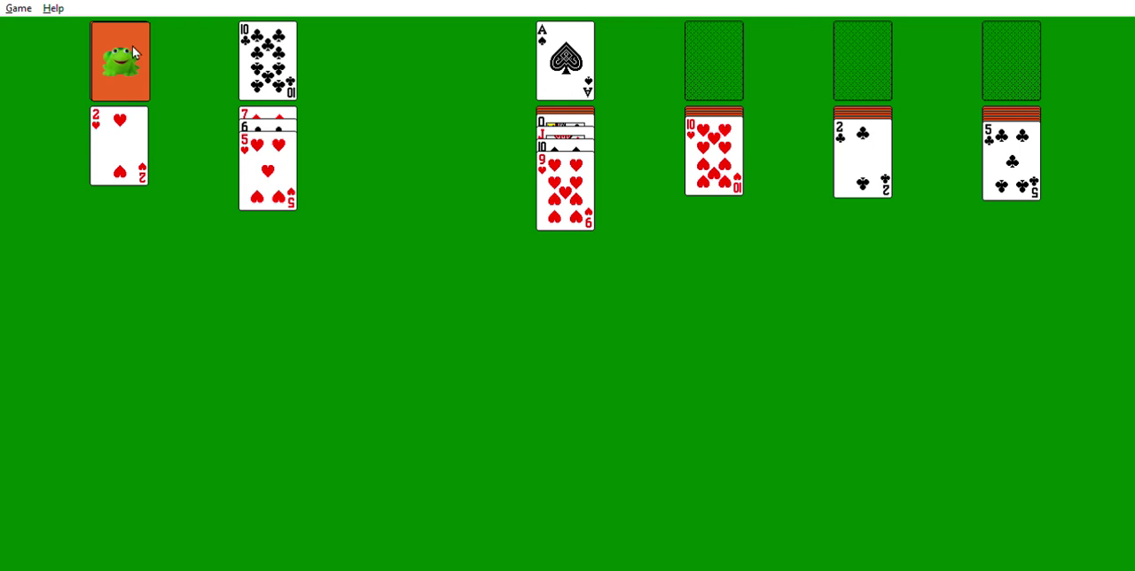
Send the 2 of spades to its foundation and place 4♦ on 5♣.
{"action": "left_click", "coordinate": [133, 51]}
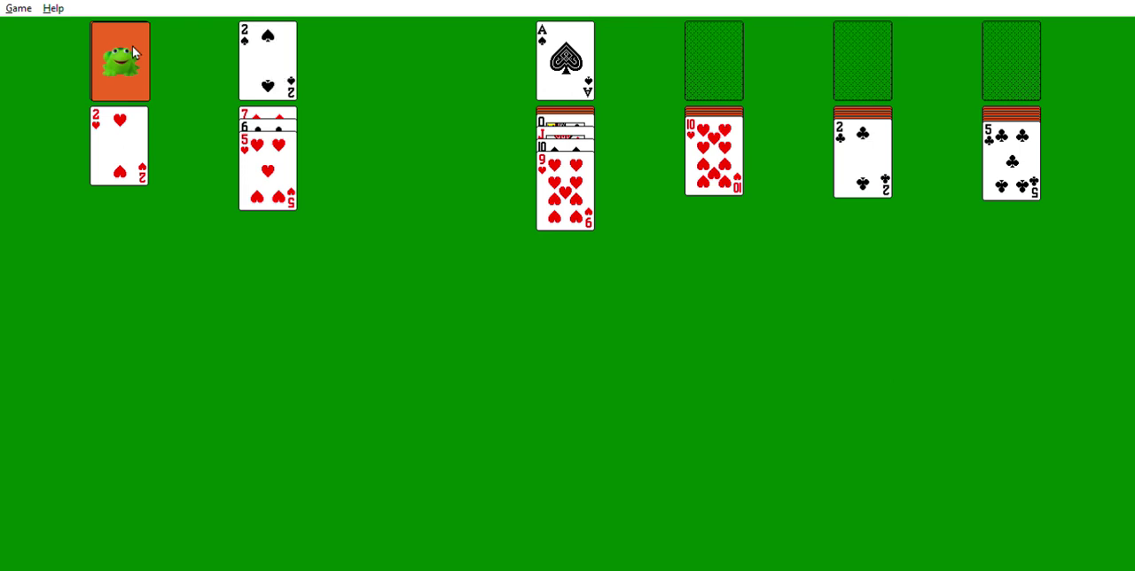
{"action": "right_click", "coordinate": [133, 52]}
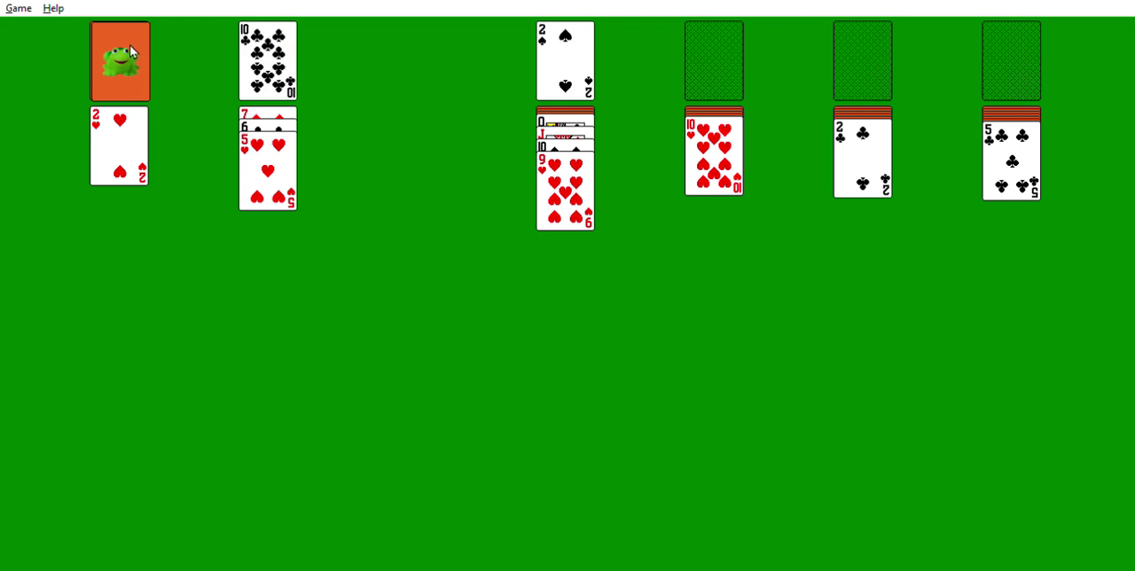
{"action": "left_click", "coordinate": [131, 51]}
{"action": "left_click", "coordinate": [131, 51]}
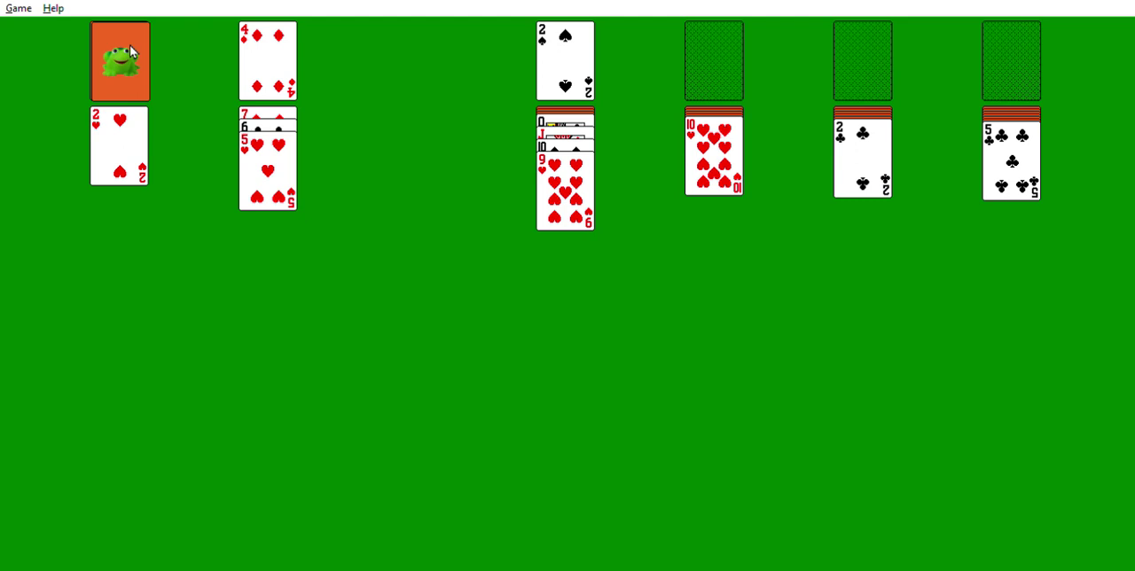
{"action": "left_click_drag", "start_coordinate": [266, 58], "coordinate": [906, 177]}
{"action": "left_click_drag", "start_coordinate": [266, 59], "coordinate": [1020, 156]}
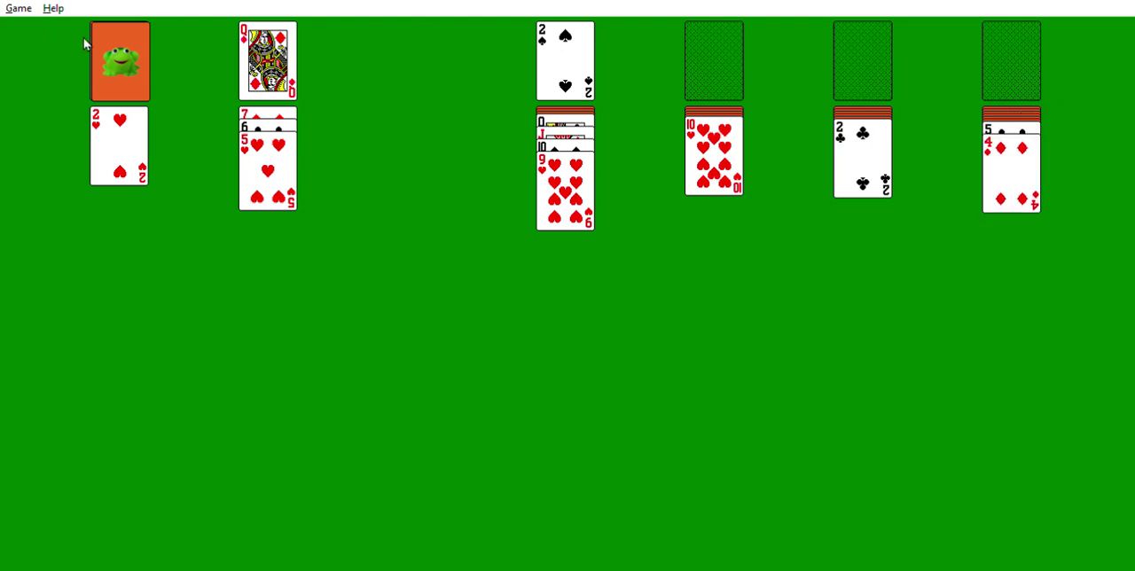
Fill the empty column with K♣ and Q♦, dealing a card before and after.
{"action": "left_click", "coordinate": [126, 52]}
{"action": "left_click_drag", "start_coordinate": [266, 59], "coordinate": [458, 108]}
{"action": "left_click_drag", "start_coordinate": [266, 58], "coordinate": [416, 164]}
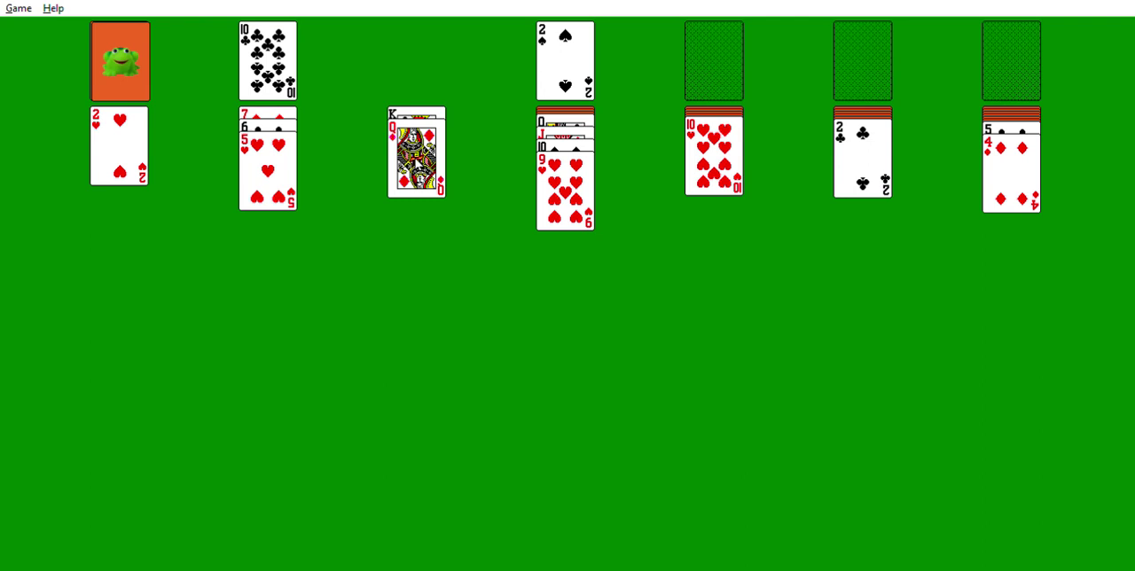
{"action": "left_click", "coordinate": [130, 52]}
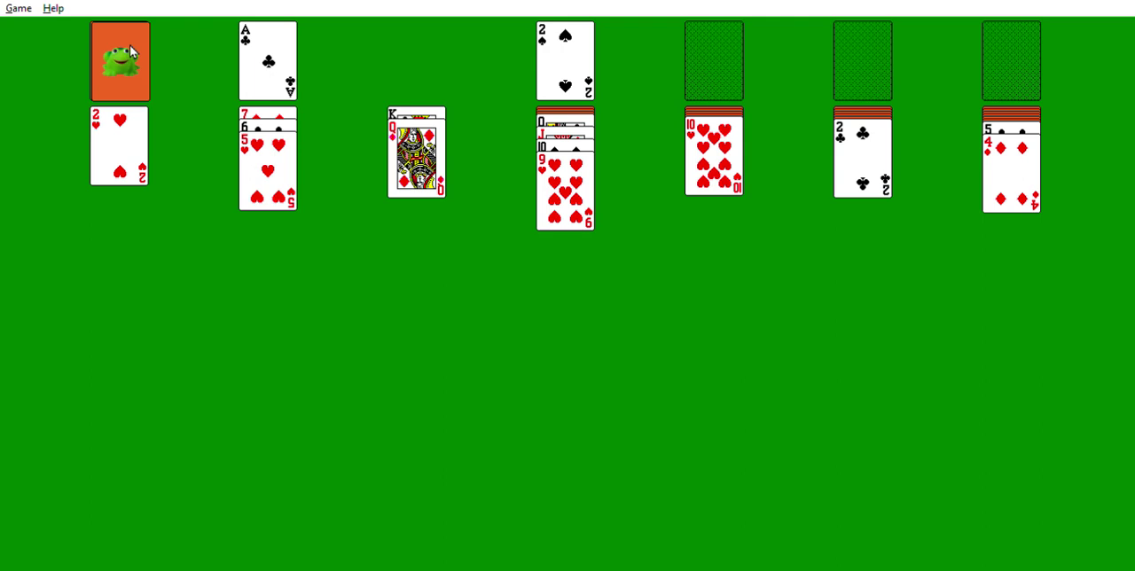
Send A♣ and 2♣ to a clubs foundation, flip column 6's 4♥, and deal.
{"action": "right_click", "coordinate": [393, 249]}
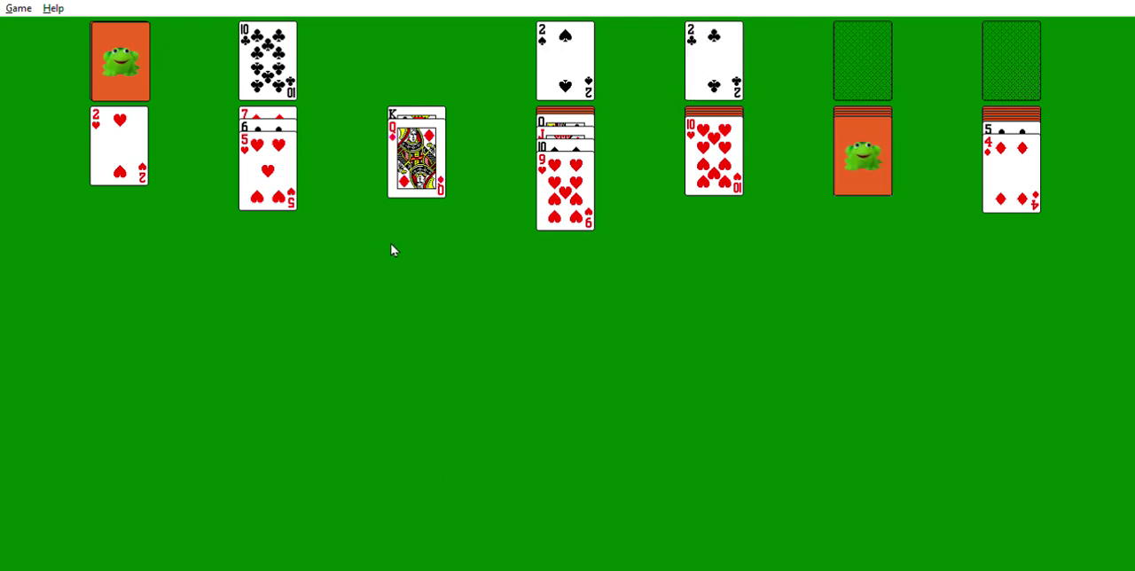
{"action": "left_click", "coordinate": [863, 120]}
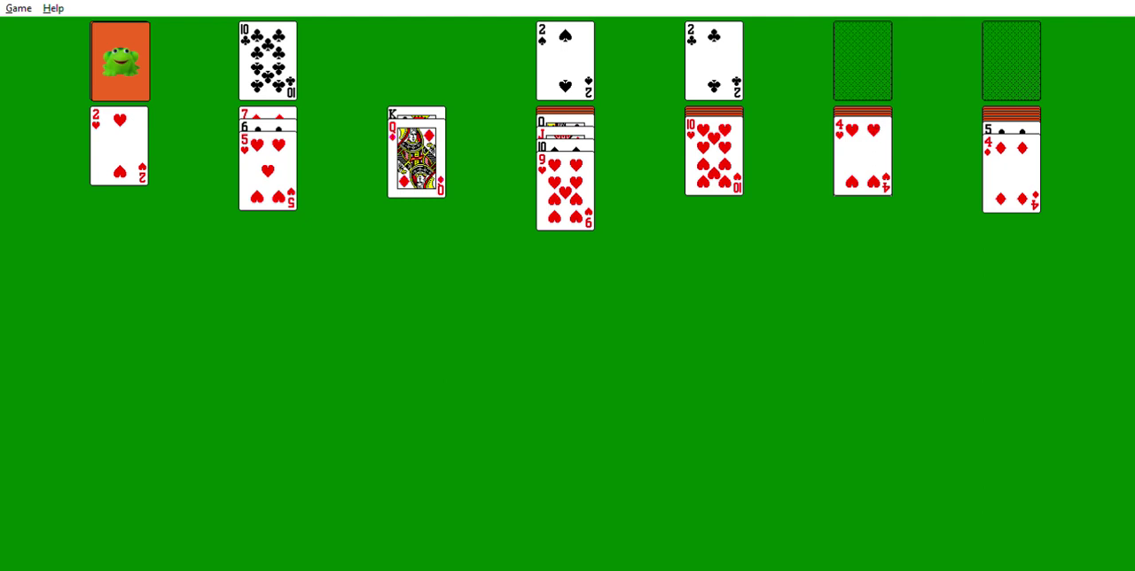
{"action": "left_click", "coordinate": [118, 59]}
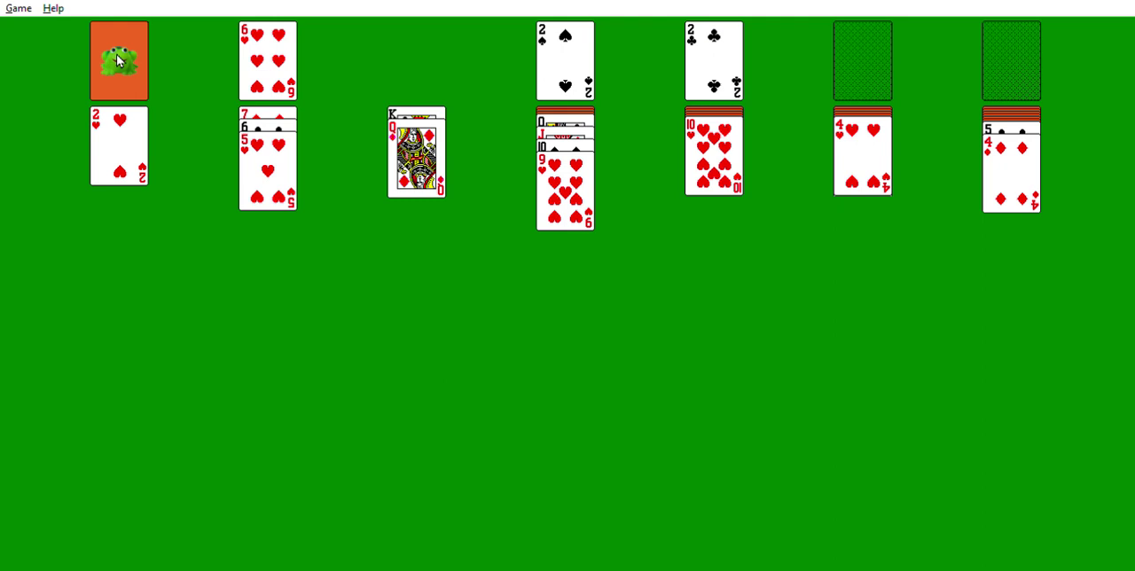
Put 4♠ on 5♥ and start a diamonds foundation with the Ace of diamonds.
{"action": "left_click", "coordinate": [118, 58]}
{"action": "left_click_drag", "start_coordinate": [282, 57], "coordinate": [287, 173]}
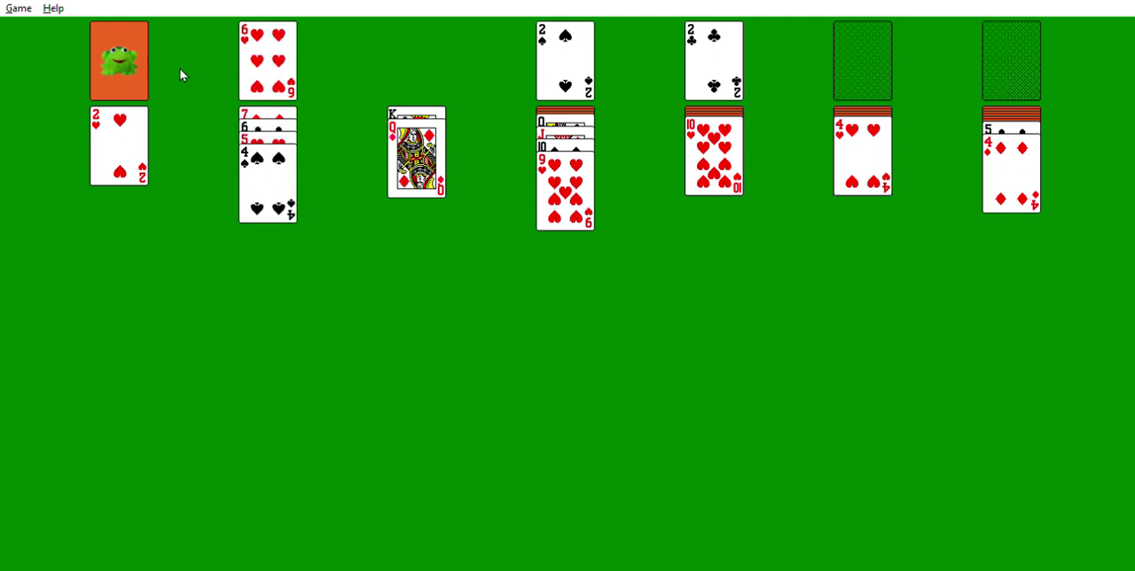
{"action": "left_click", "coordinate": [131, 30]}
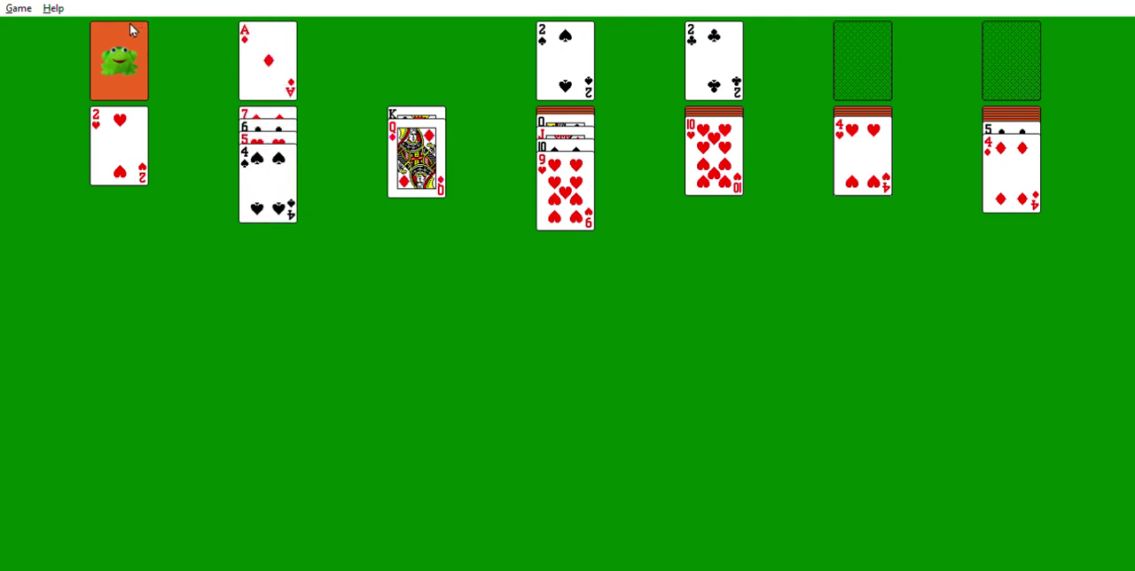
{"action": "right_click", "coordinate": [132, 30]}
Deal to the 9 of spades and place it on the 10 of hearts in column 5.
{"action": "left_click", "coordinate": [131, 30]}
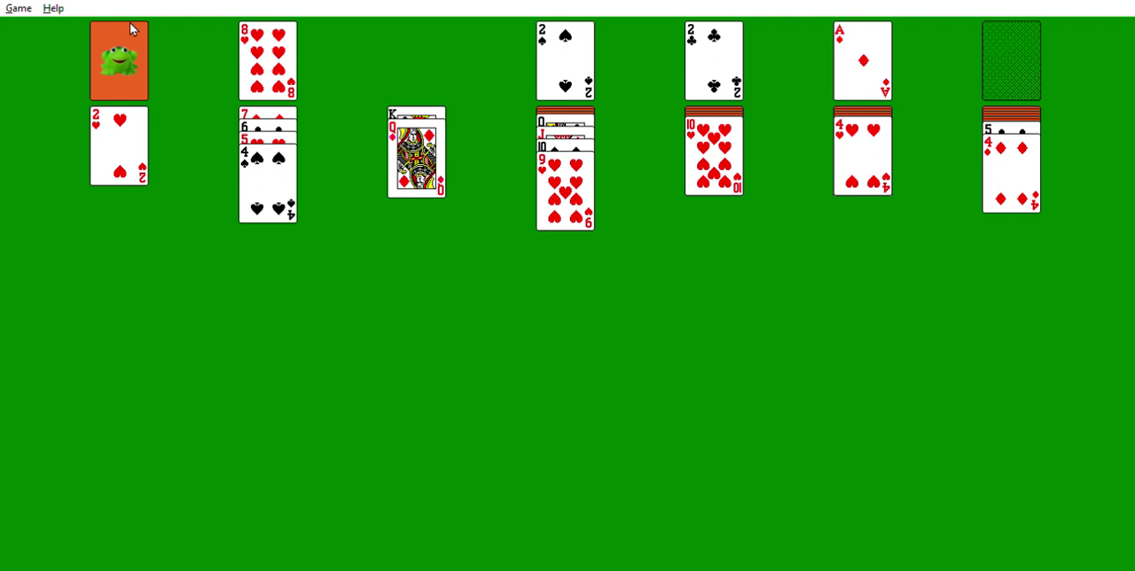
{"action": "left_click", "coordinate": [131, 30]}
{"action": "left_click_drag", "start_coordinate": [267, 53], "coordinate": [572, 213]}
{"action": "left_click_drag", "start_coordinate": [266, 57], "coordinate": [714, 173]}
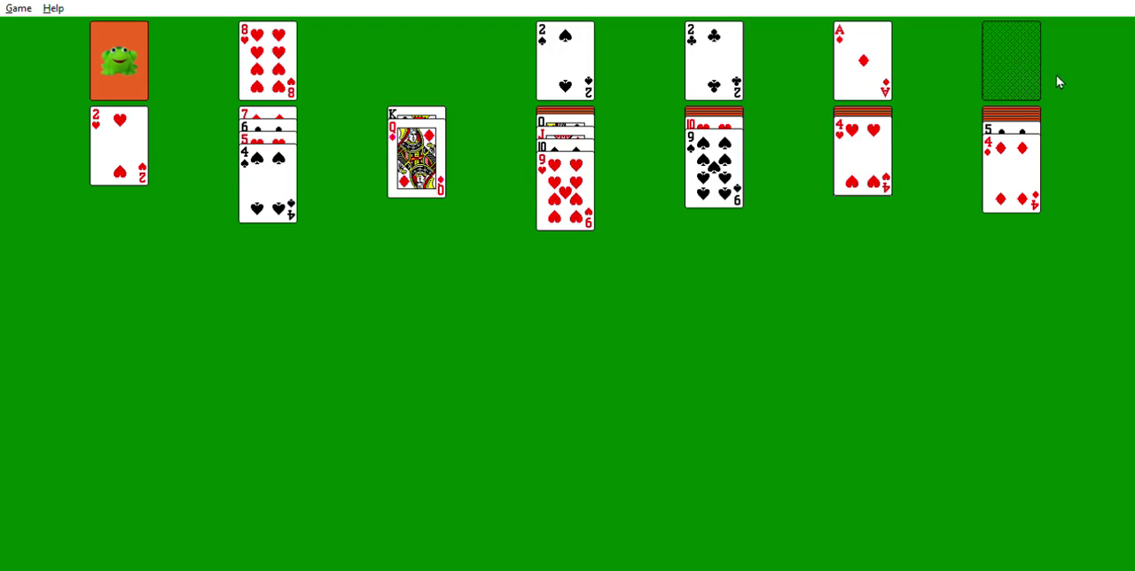